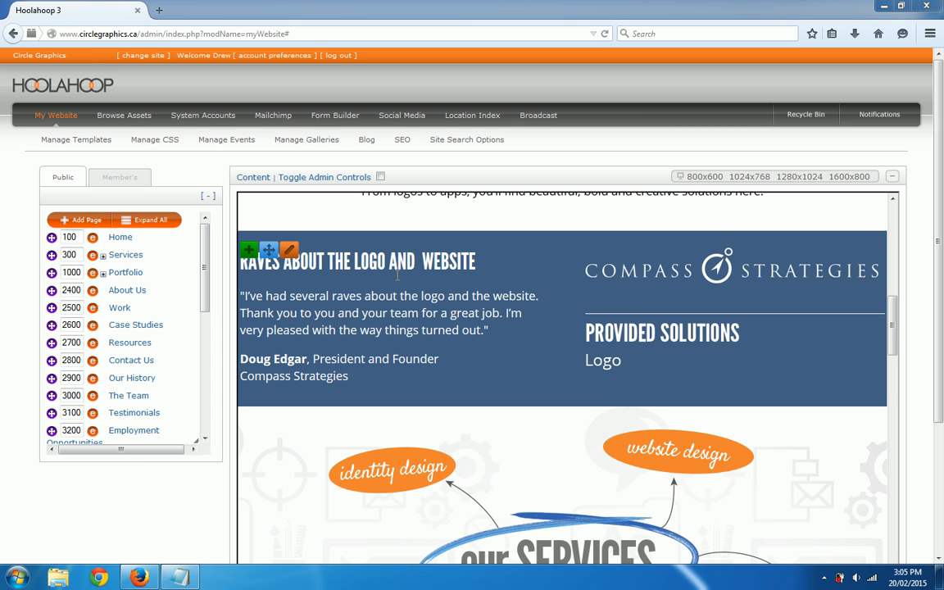
Add a Basic Content item with pasted text 'WHAT OUR CLIENTS ARE SAYING...', centred, styled H1, and save
click(250, 251)
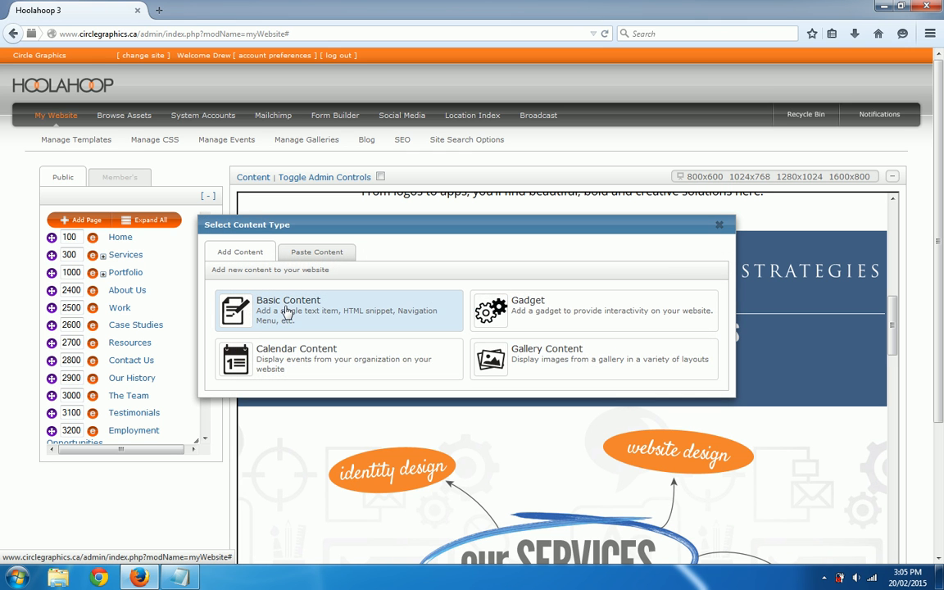
click(331, 316)
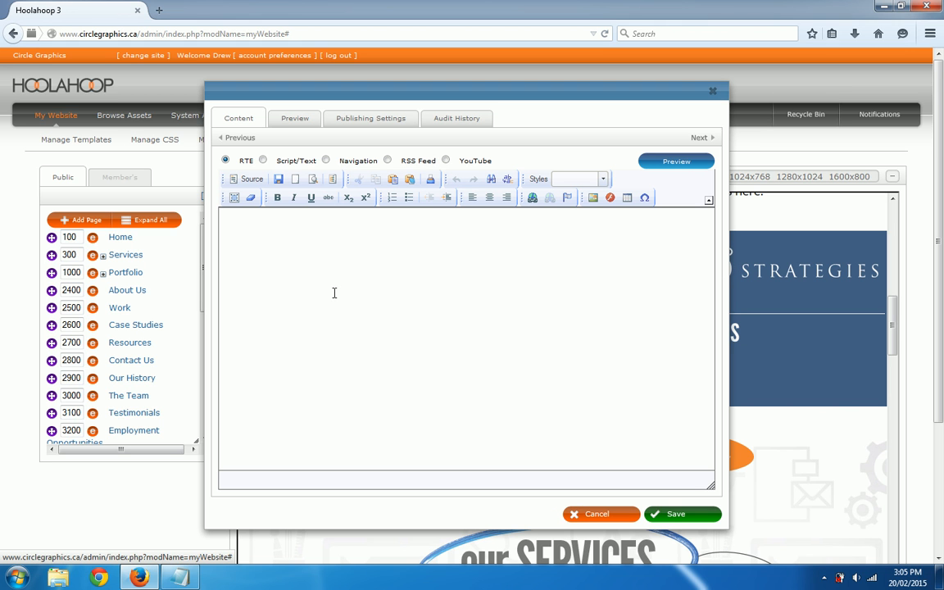
text(WHAT OUR CLIENTS ARE SAYING...)
key(ctrl+a)
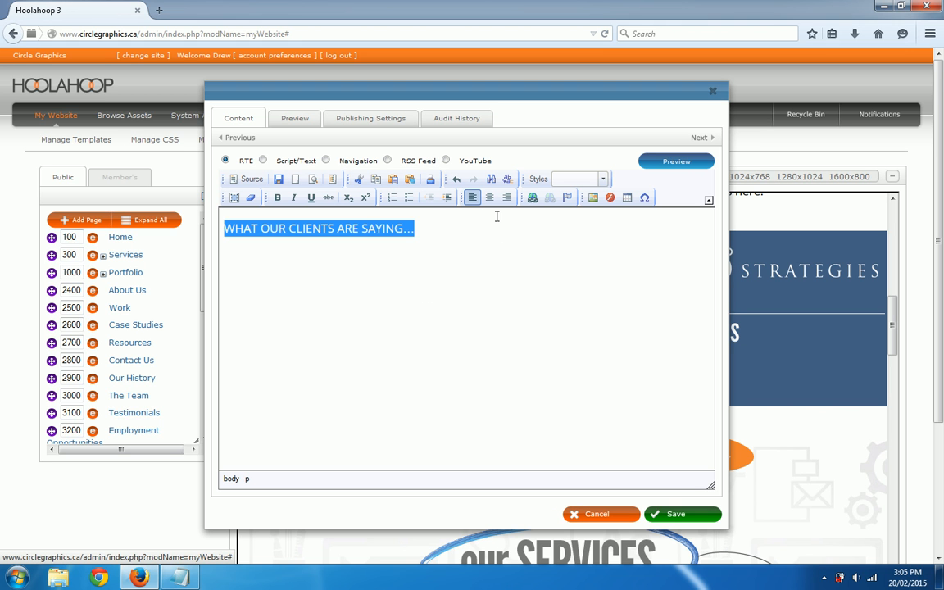
click(486, 200)
click(602, 178)
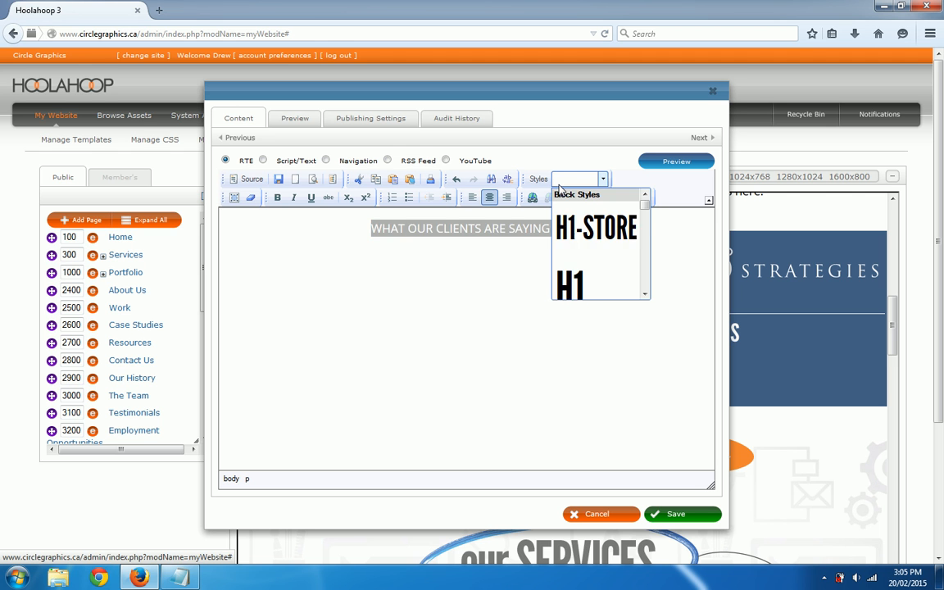
click(577, 277)
click(506, 258)
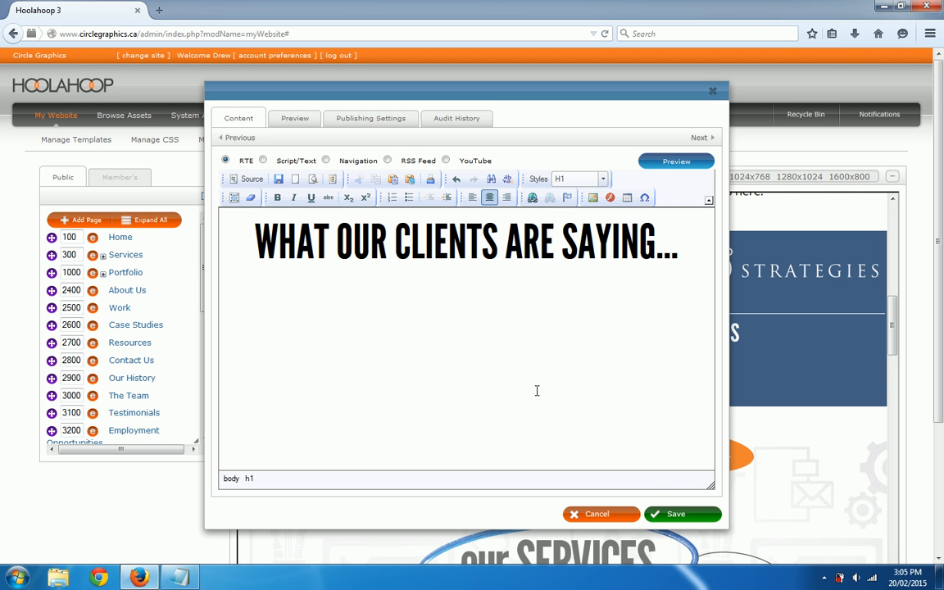
click(674, 514)
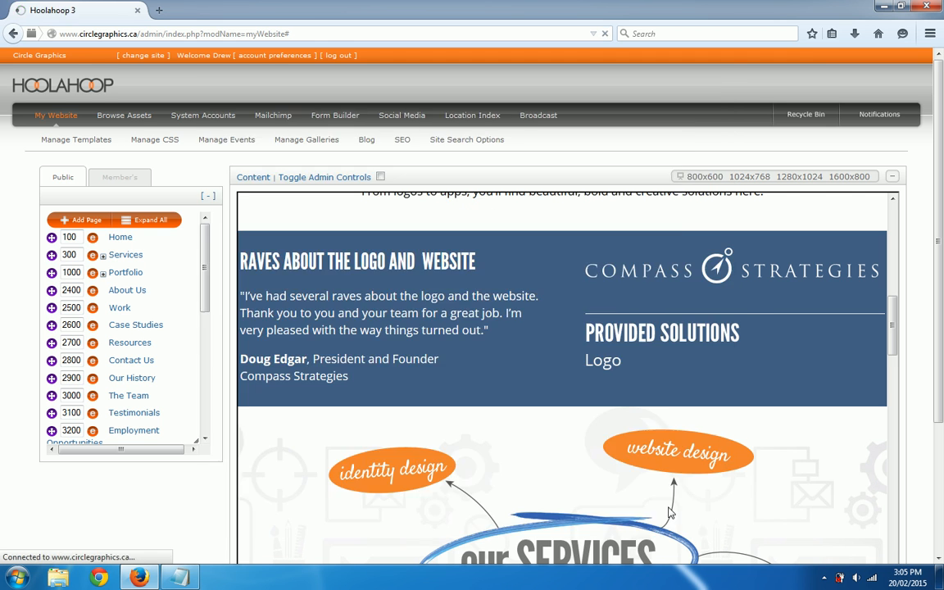
mouse_move(410, 353)
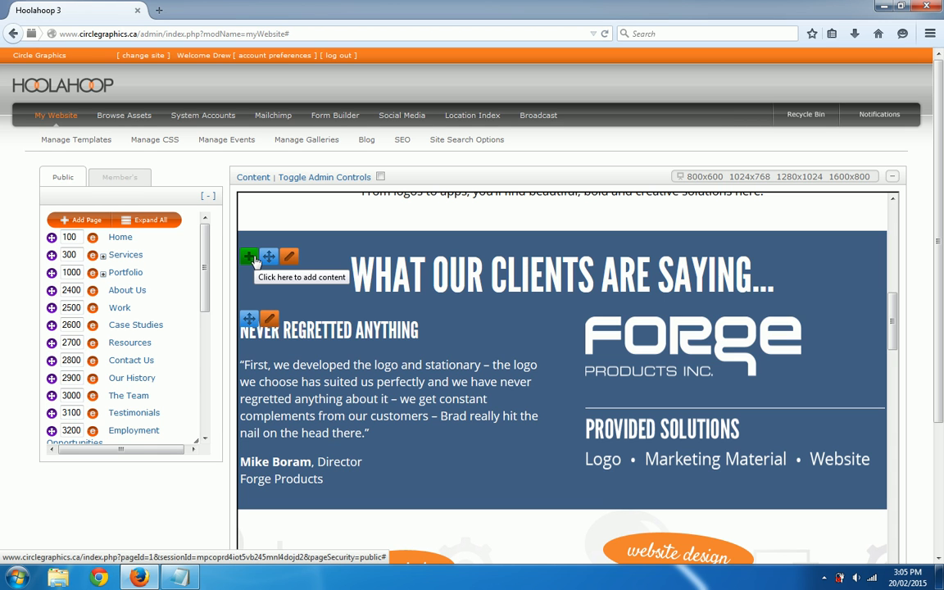
Set the heading block's Asset Name to the pasted 'WHAT OUR CLIENTS ARE SAYING...' text and save
mouse_move(289, 257)
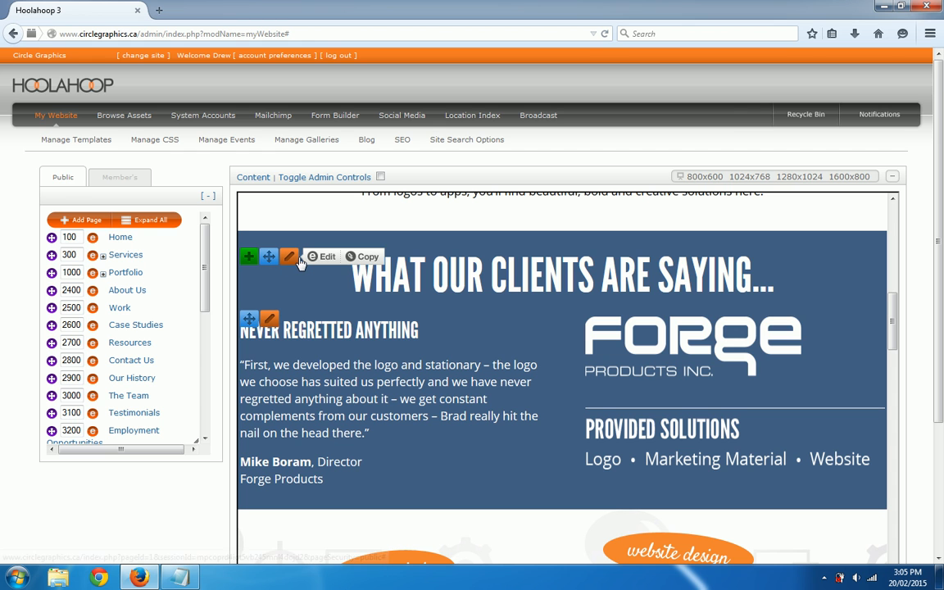
click(323, 257)
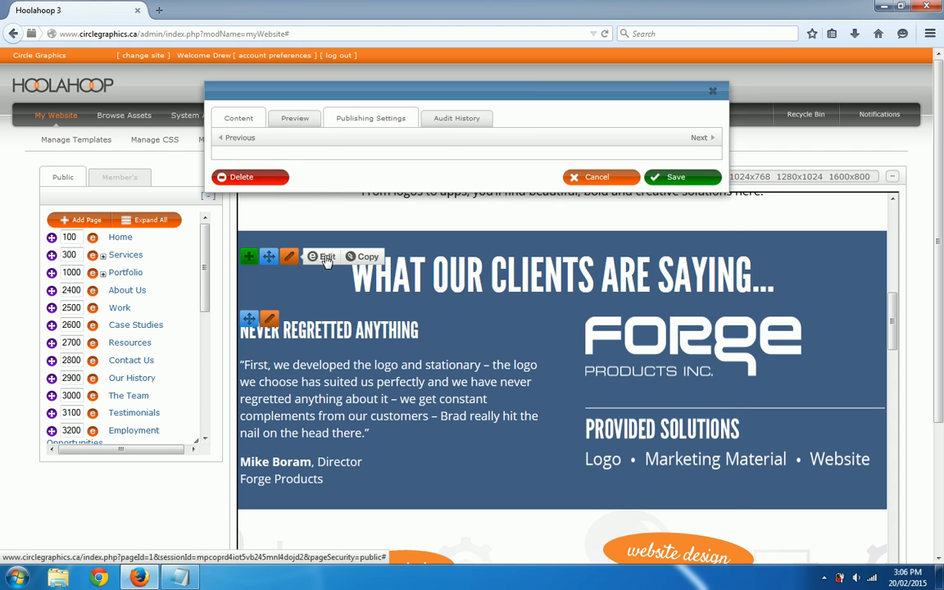
click(364, 120)
drag(382, 90, 207, 81)
click(391, 154)
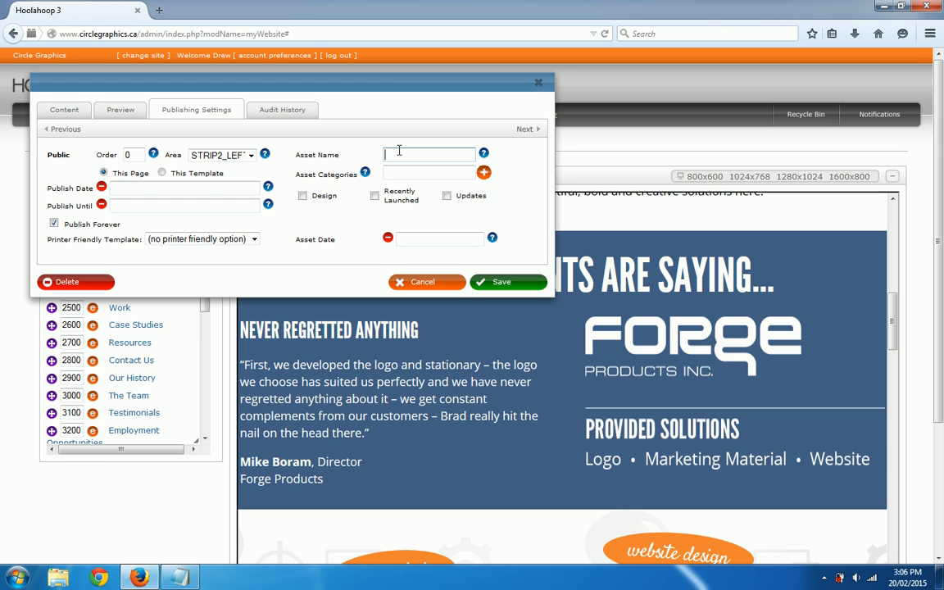
key(ctrl+v)
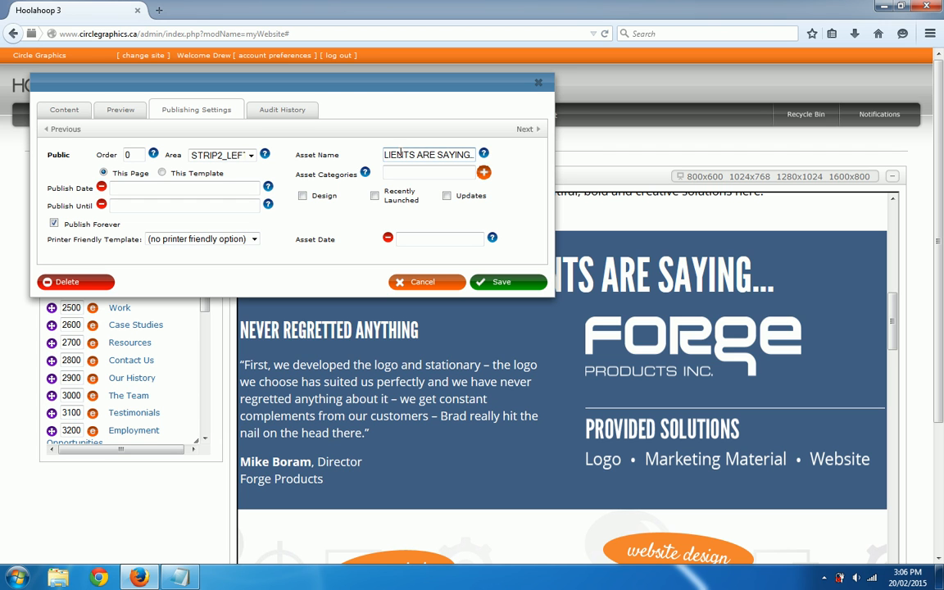
click(491, 282)
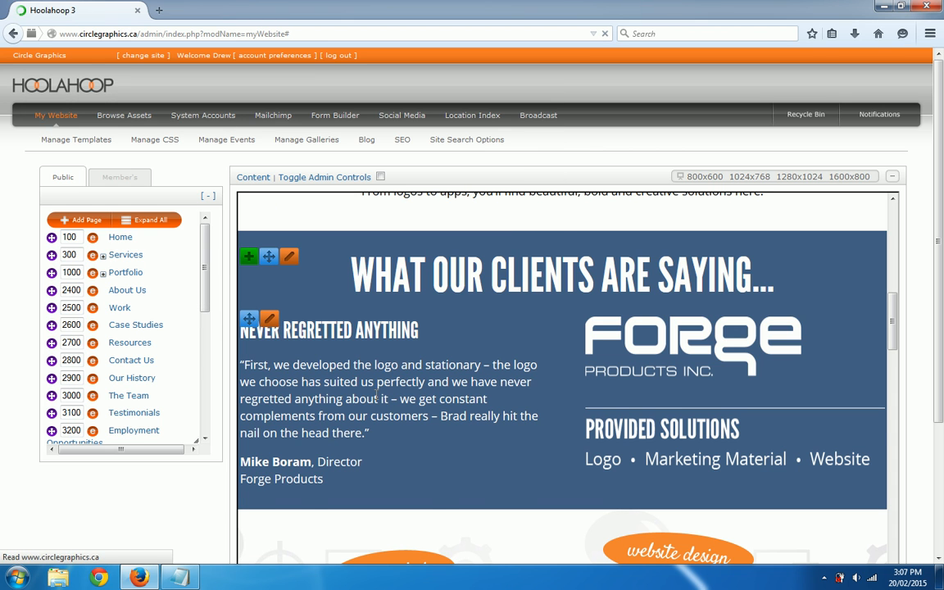
Copy the 'WHAT OUR CLIENTS ARE SAYING...' heading block to the clipboard and confirm the alert
mouse_move(294, 261)
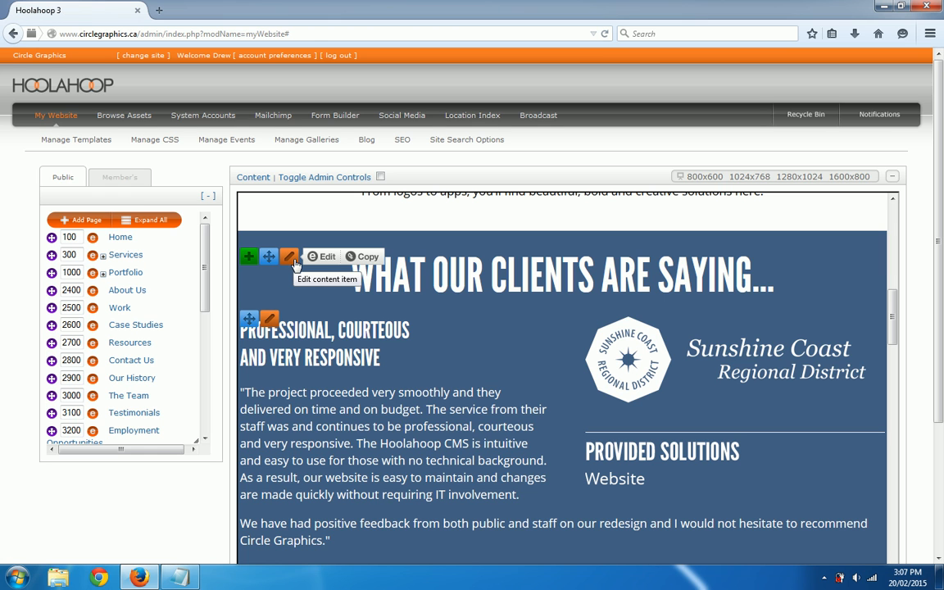
click(364, 259)
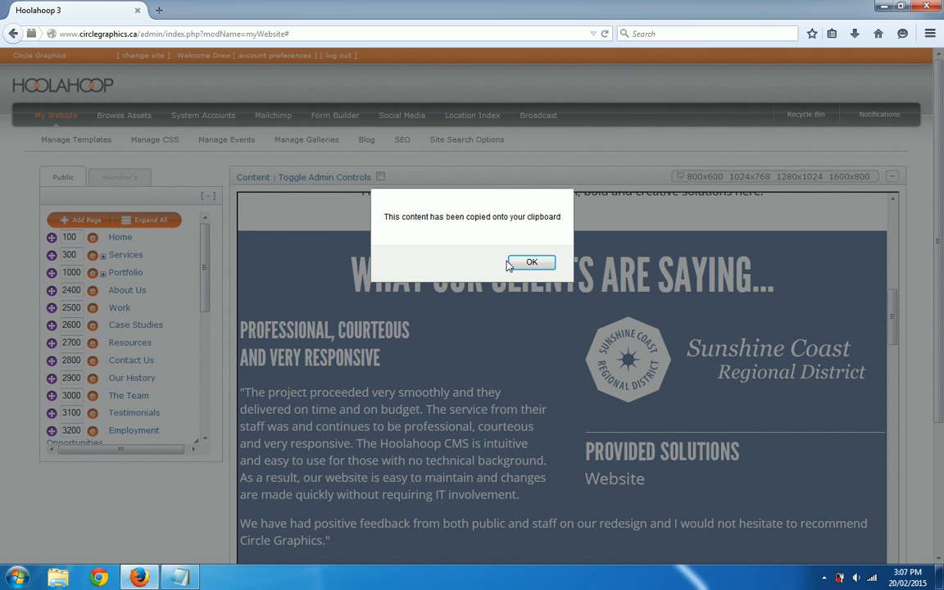
click(530, 262)
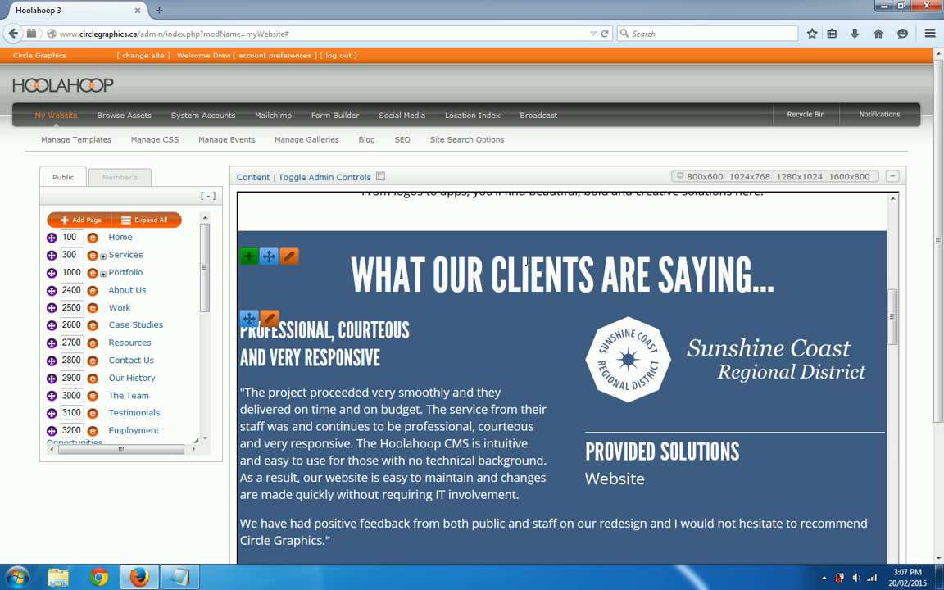
scroll(206, 316, down, 1)
scroll(205, 316, down, 5)
Open Demo Page from the page tree and scroll down its preview
click(151, 390)
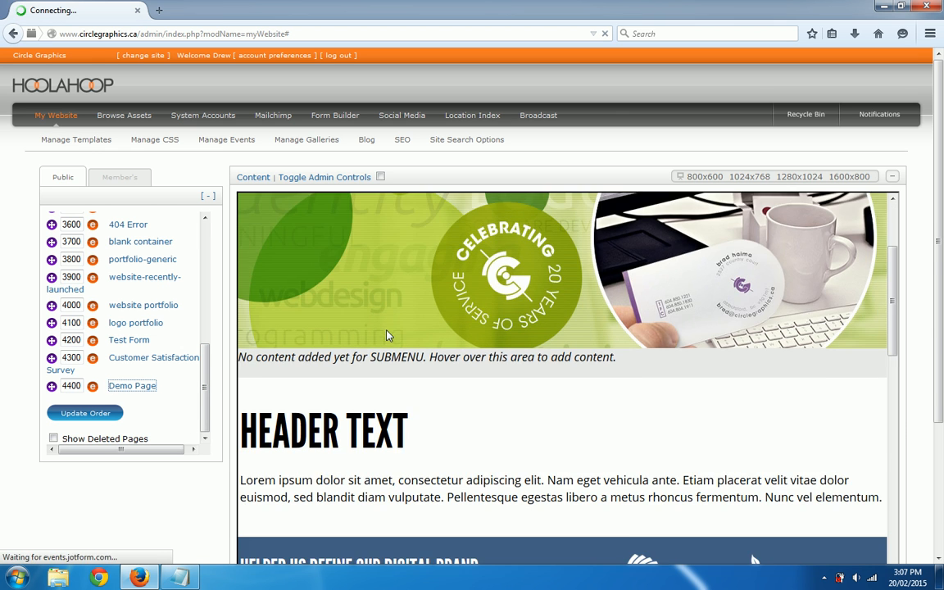
scroll(637, 381, down, 5)
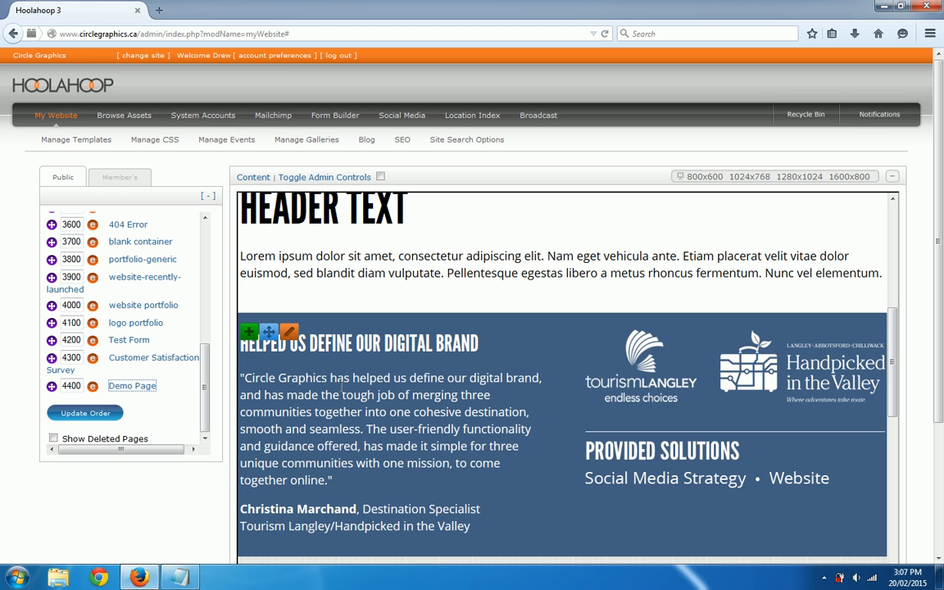
Start adding content to Demo Page's testimonials strip and switch to the Paste Content options
click(249, 335)
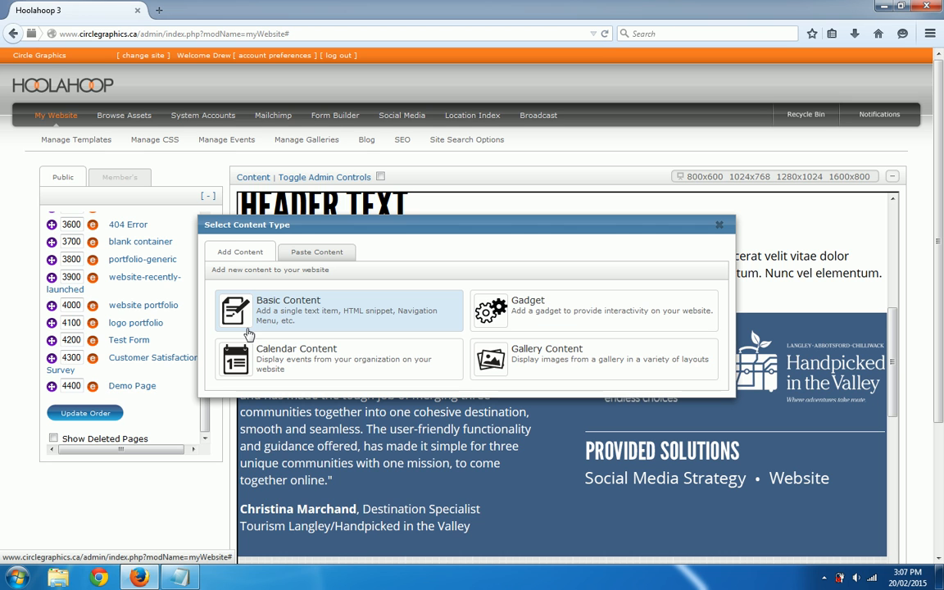
click(309, 259)
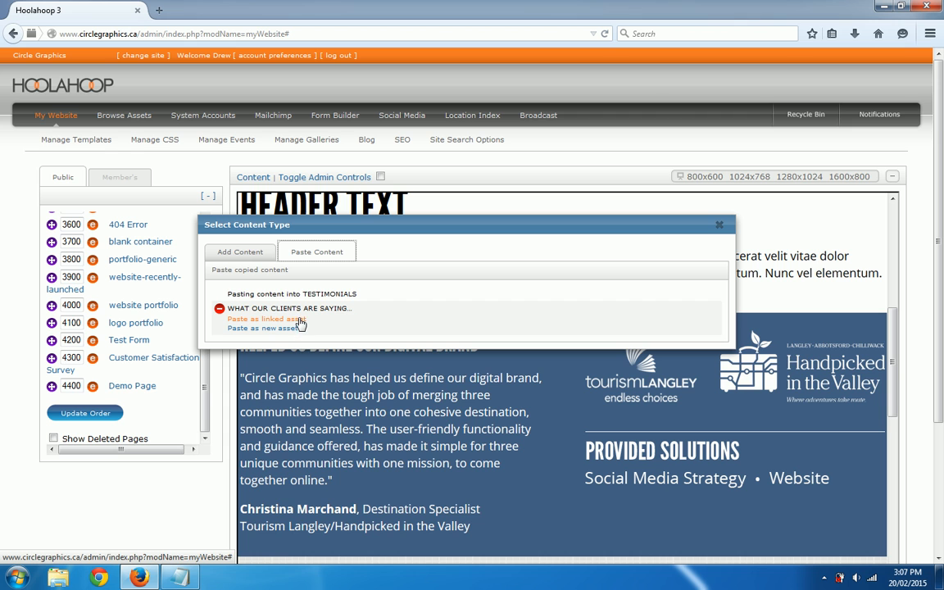
drag(382, 230, 401, 186)
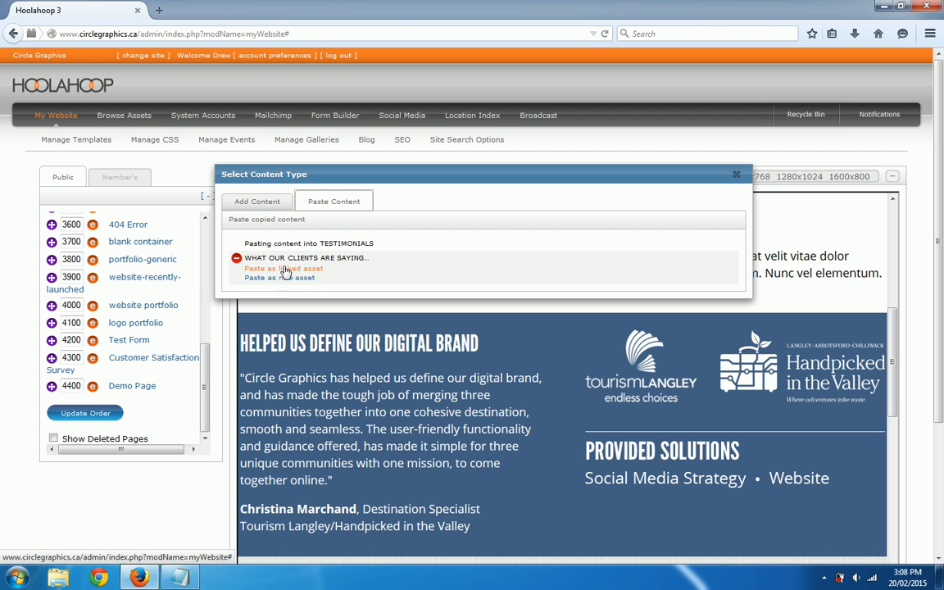
Paste the copied heading as a linked asset, then open and cancel Demo Page's Edit Page Details
click(280, 269)
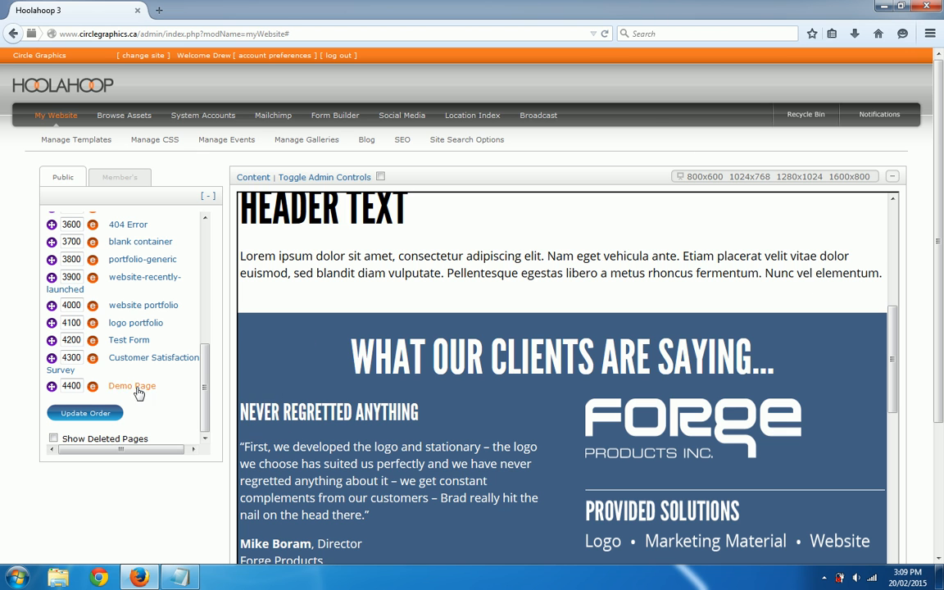
click(92, 386)
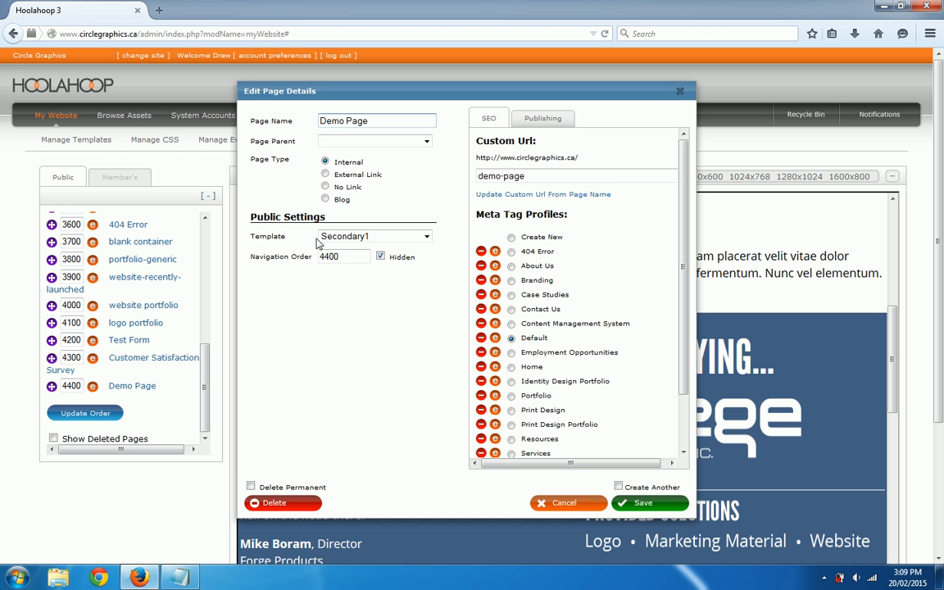
click(557, 503)
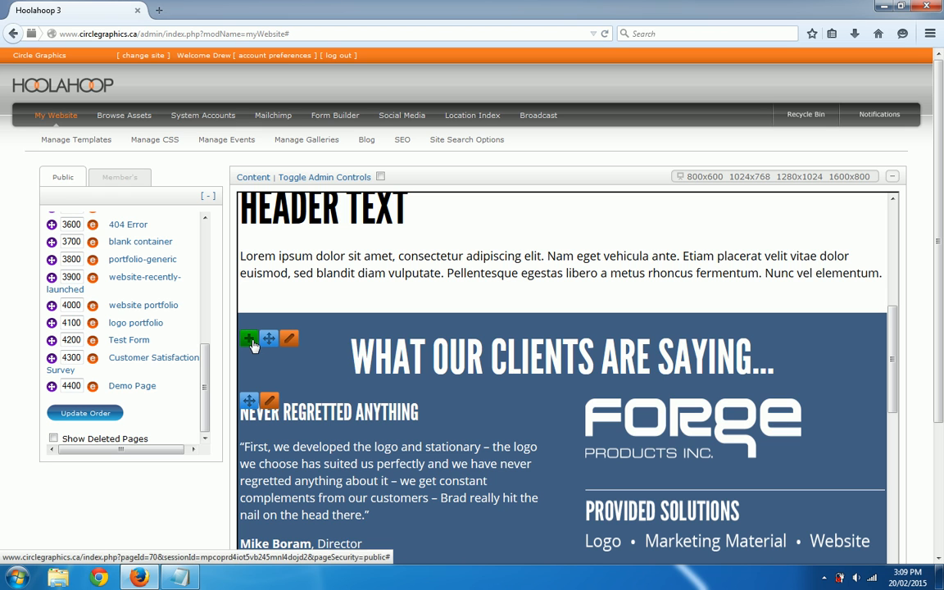
Change the pasted heading's publishing setting from This Page to This Template and save
mouse_move(298, 344)
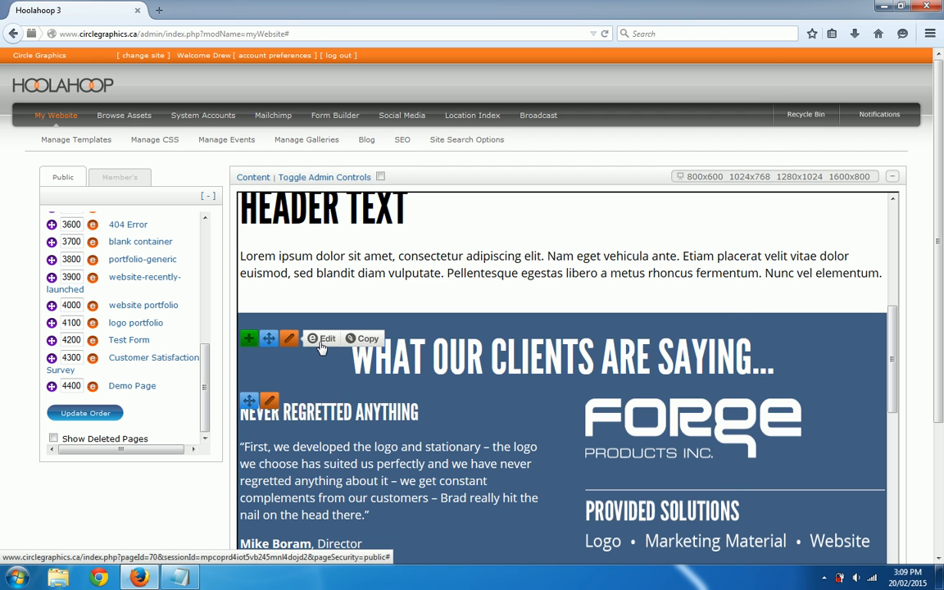
click(323, 339)
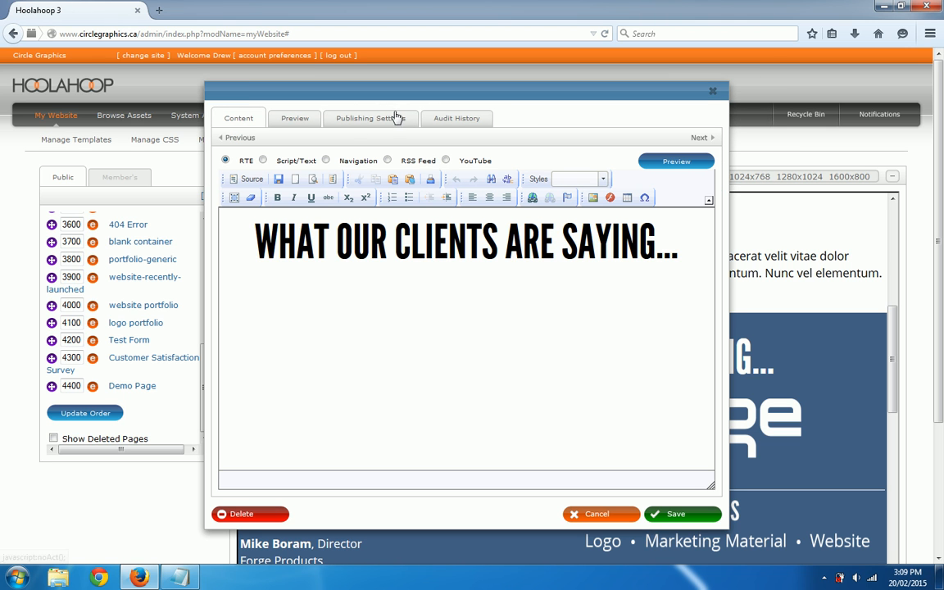
click(383, 122)
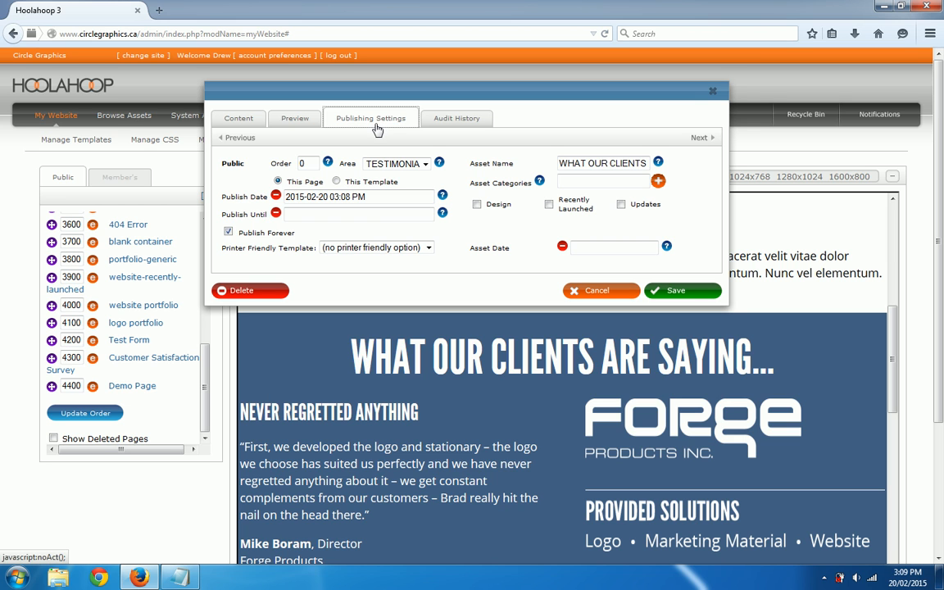
click(336, 181)
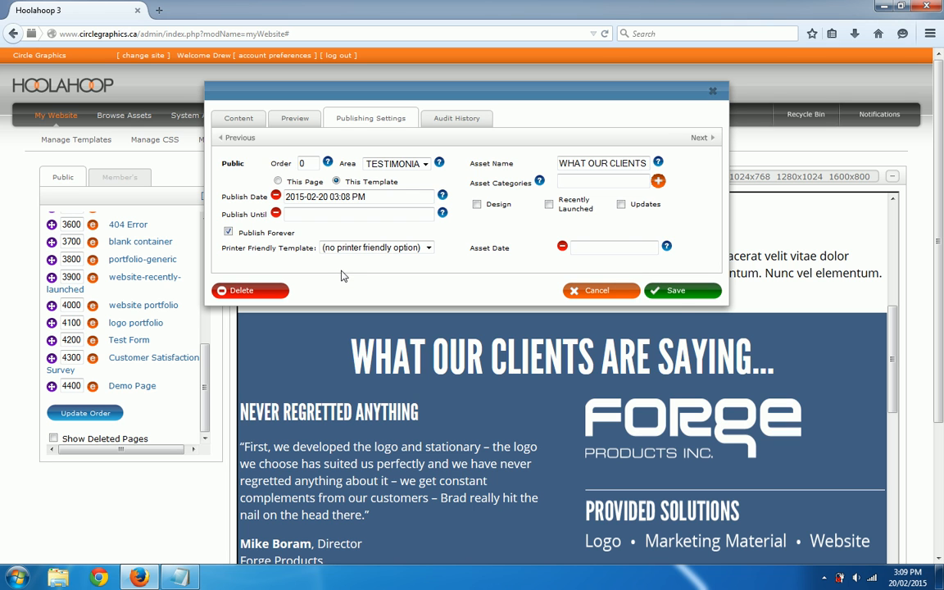
click(677, 292)
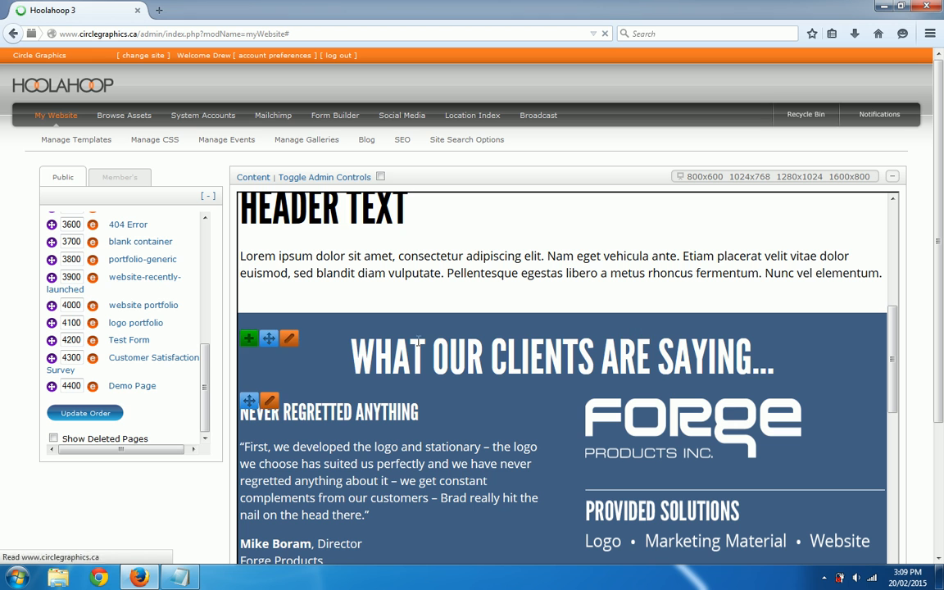
Open the Contact Us page from the page tree and scroll down its preview
scroll(141, 307, up, 1)
scroll(141, 307, up, 3)
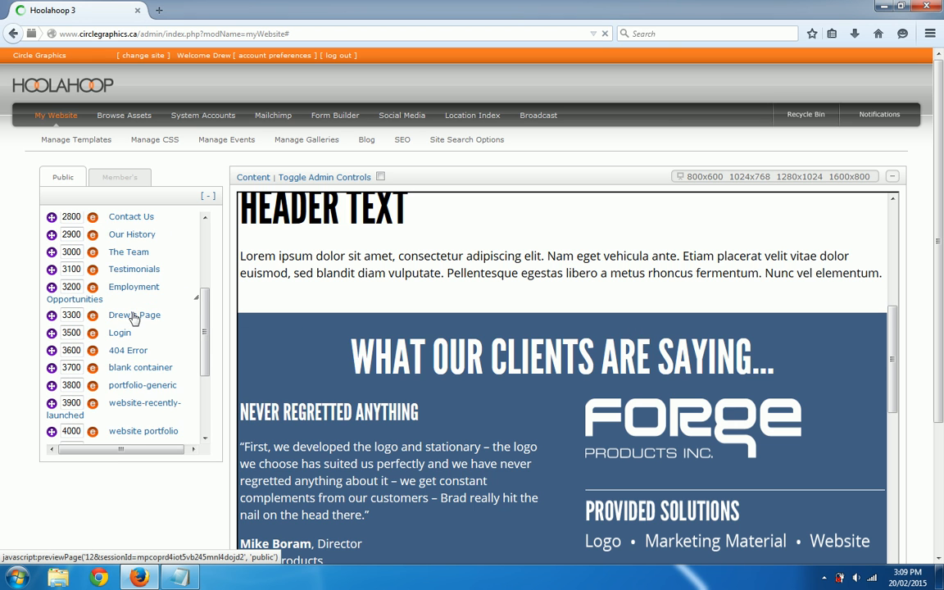
click(137, 281)
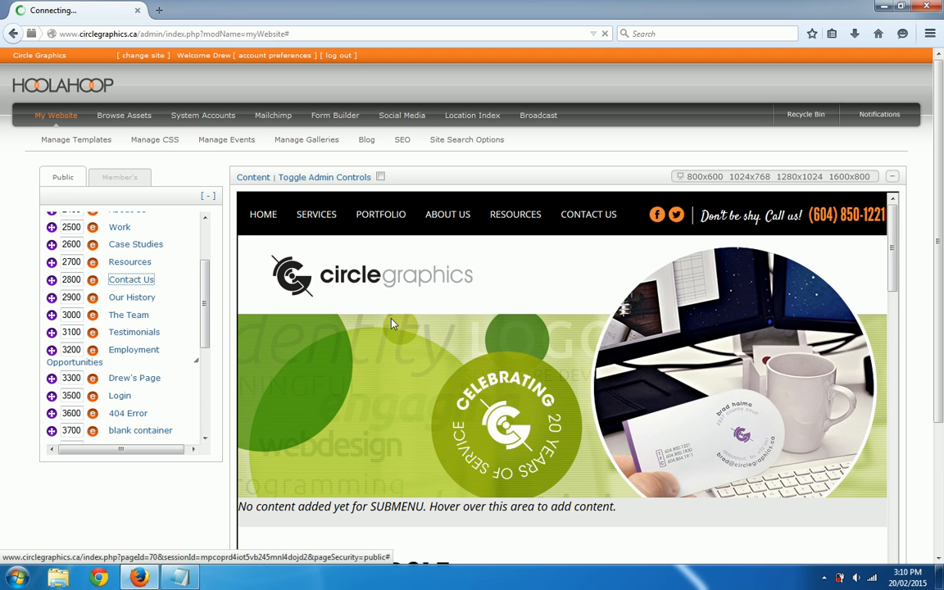
scroll(471, 340, down, 10)
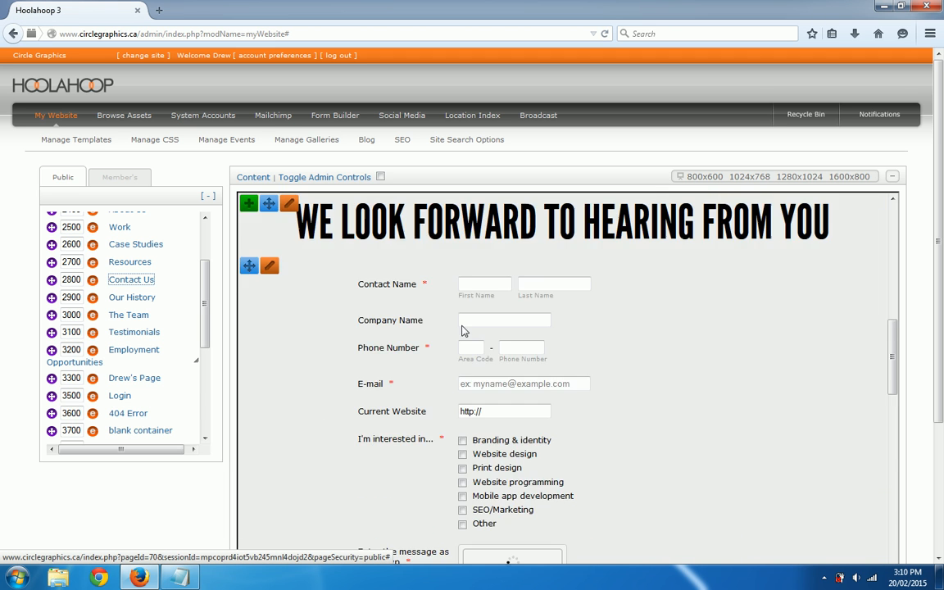